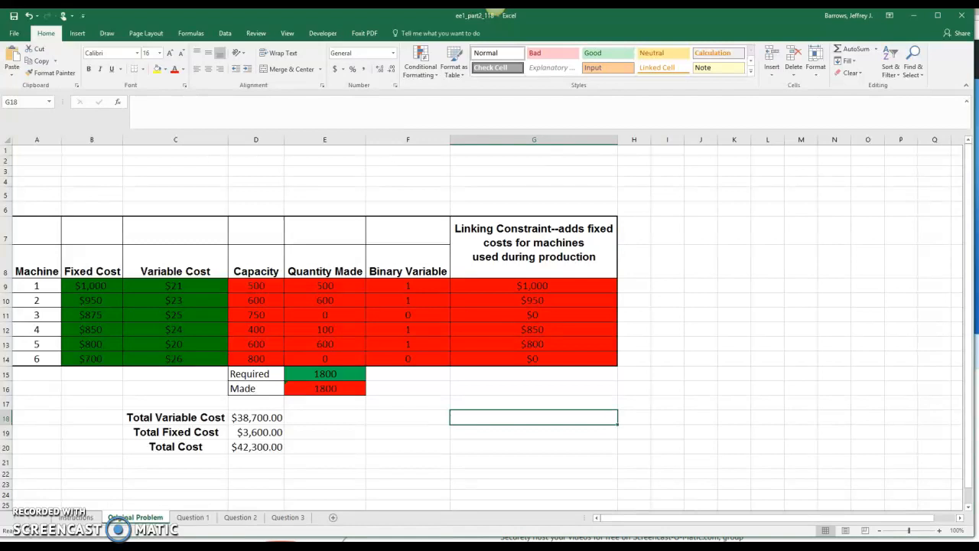
Step: Make sure the Analysis ToolPak and Solver Add-in are enabled among the Excel add-ins
{"action": "left_click", "coordinate": [13, 33]}
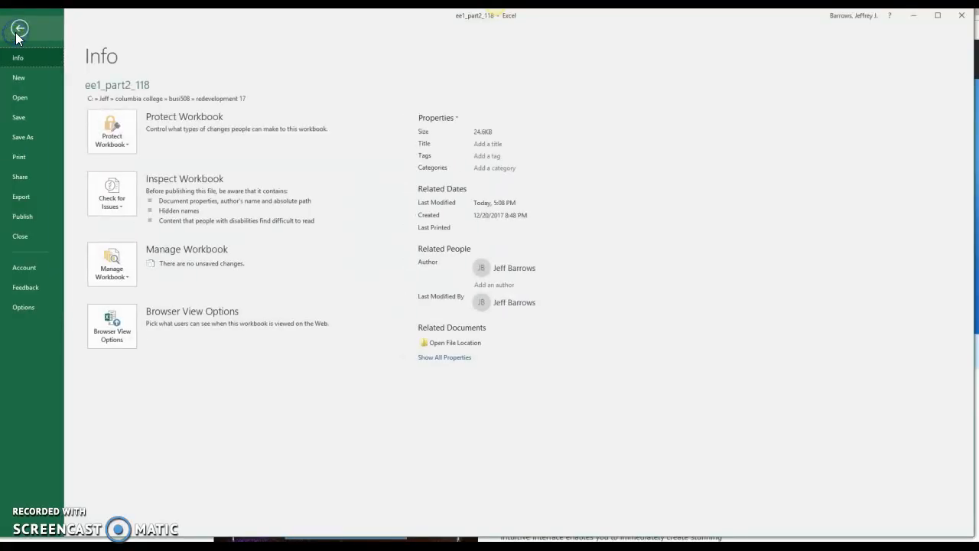
{"action": "left_click", "coordinate": [23, 307]}
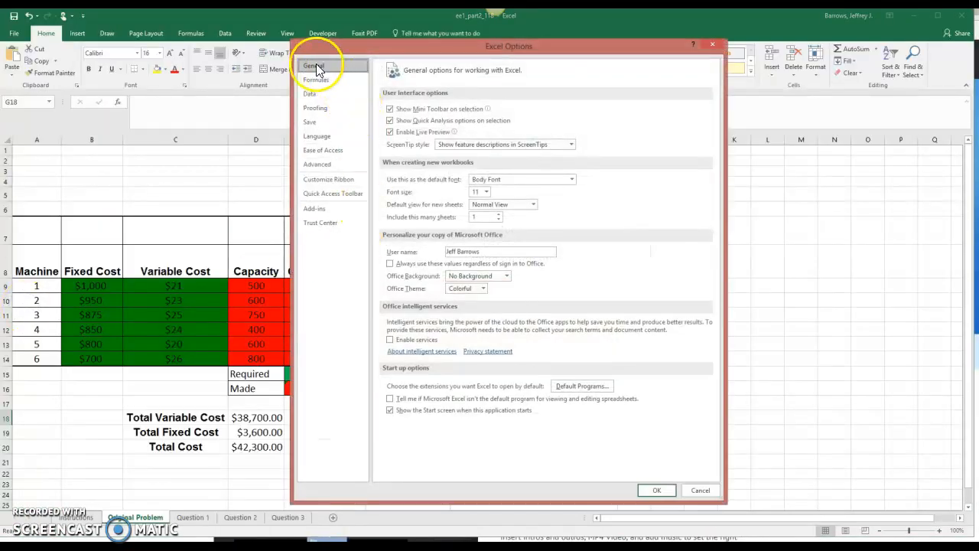
{"action": "left_click", "coordinate": [312, 210]}
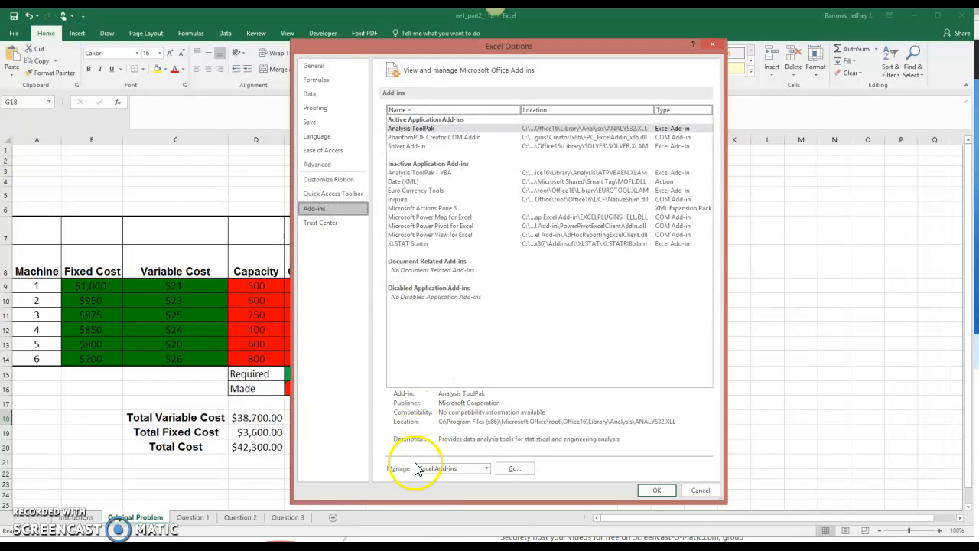
{"action": "left_click", "coordinate": [486, 469]}
{"action": "left_click", "coordinate": [445, 479]}
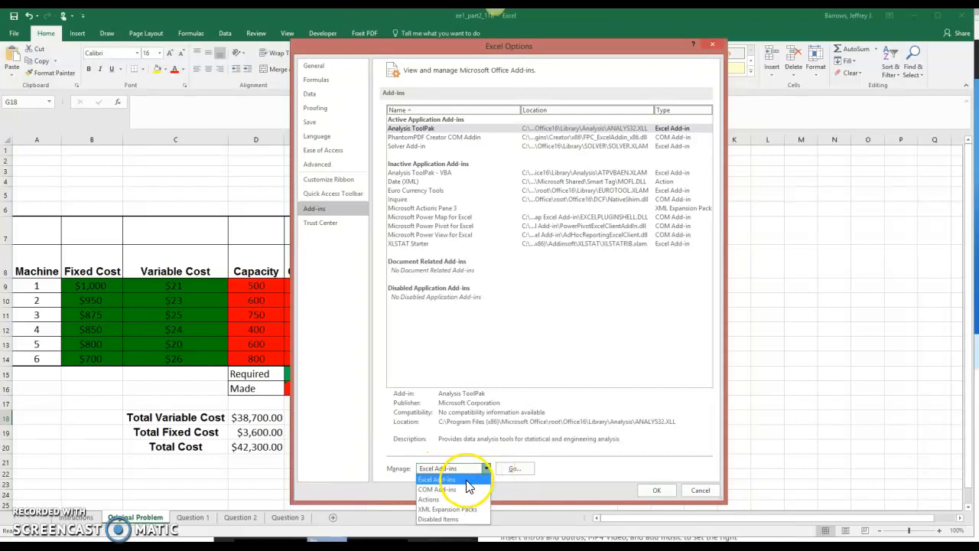
{"action": "left_click", "coordinate": [514, 469]}
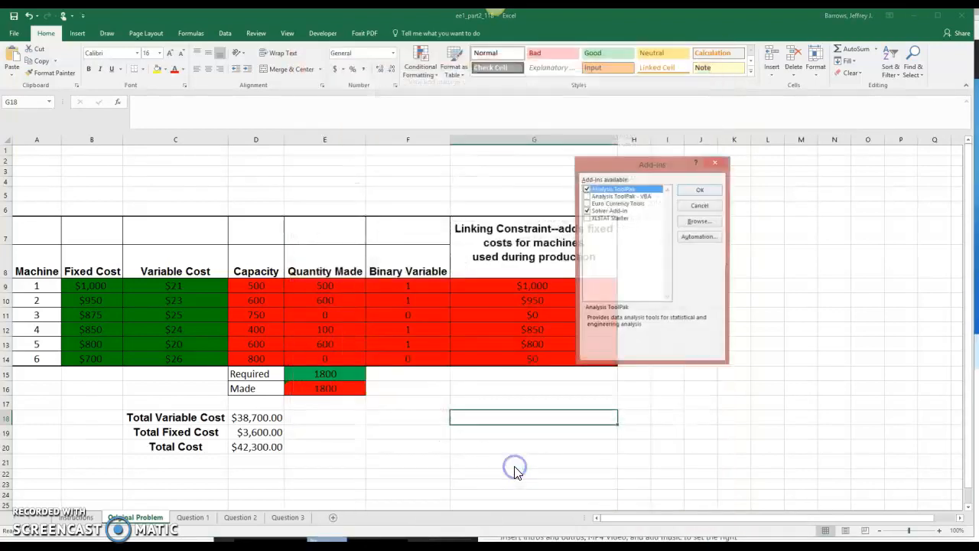
{"action": "left_click_drag", "start_coordinate": [677, 172], "coordinate": [779, 163]}
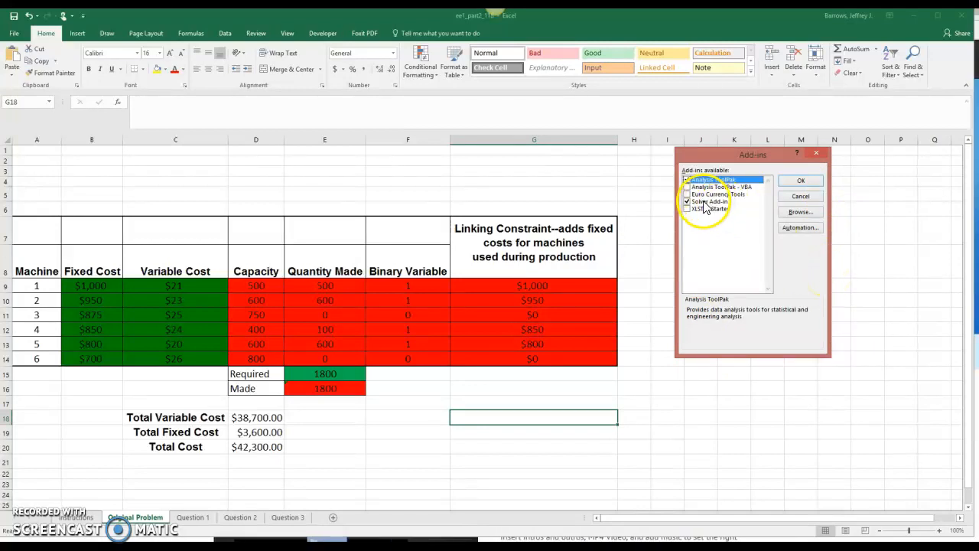
{"action": "left_click", "coordinate": [687, 180]}
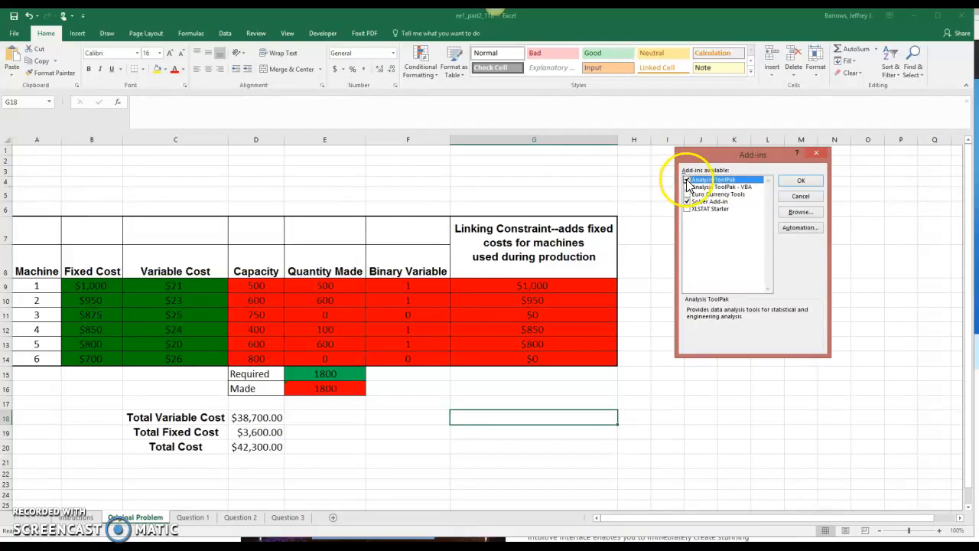
{"action": "left_click", "coordinate": [803, 181]}
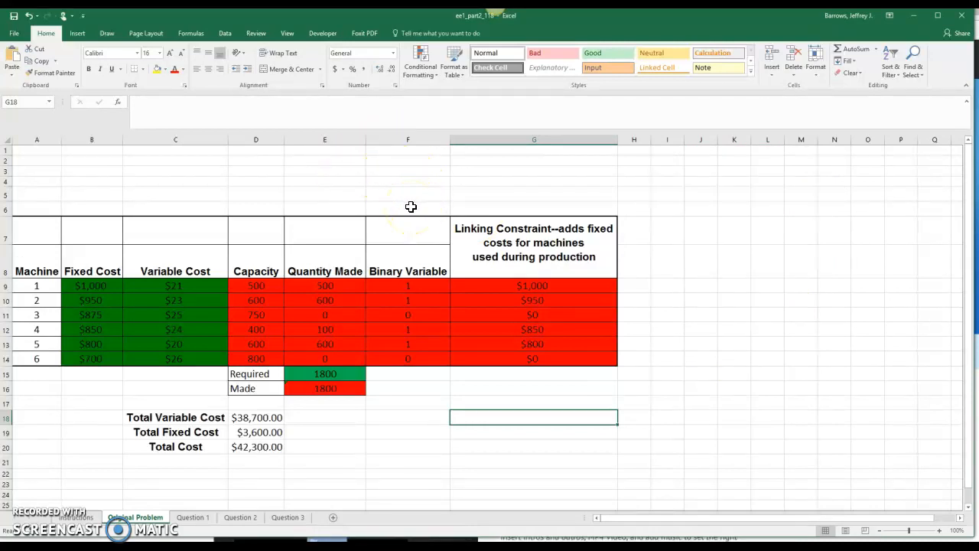
Step: Read the exercise guidance on the Instructions sheet and return to the Original Problem sheet
{"action": "left_click", "coordinate": [226, 34]}
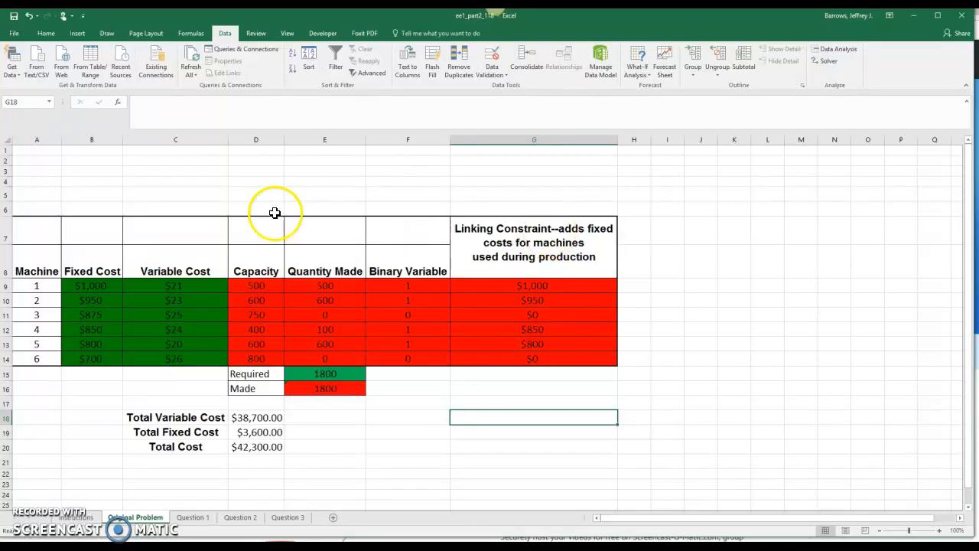
{"action": "left_click", "coordinate": [74, 517]}
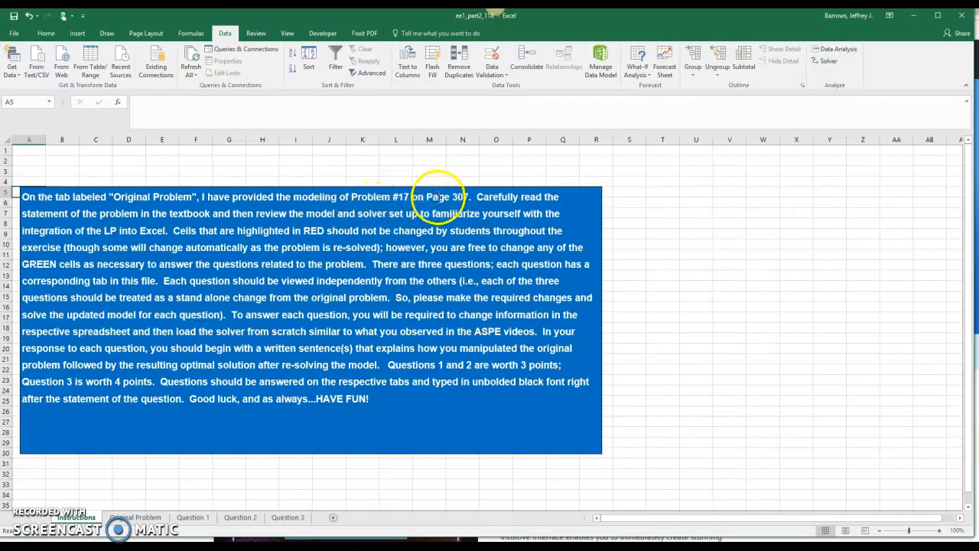
{"action": "left_click", "coordinate": [135, 517]}
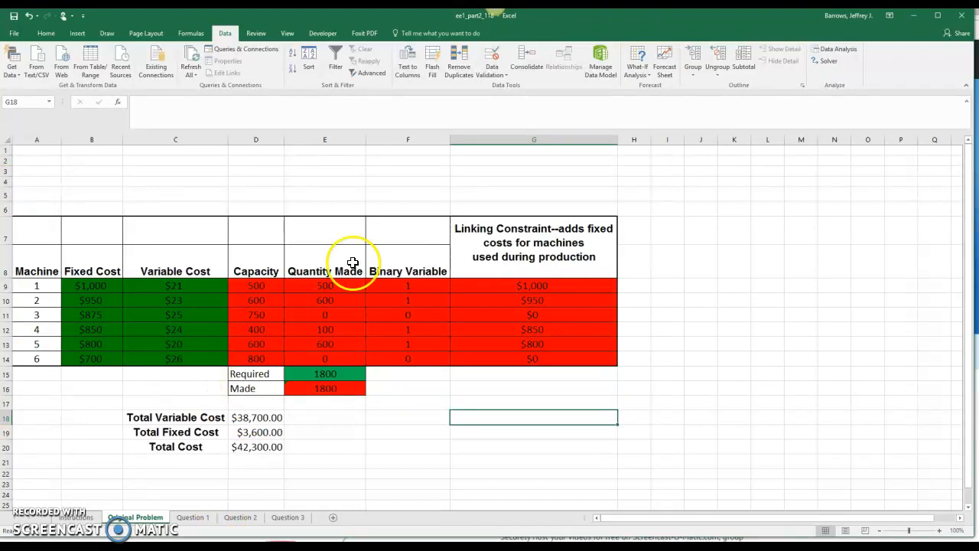
Step: Examine the existing Solver parameters of the Original Problem model and close them without solving
{"action": "left_click", "coordinate": [828, 63]}
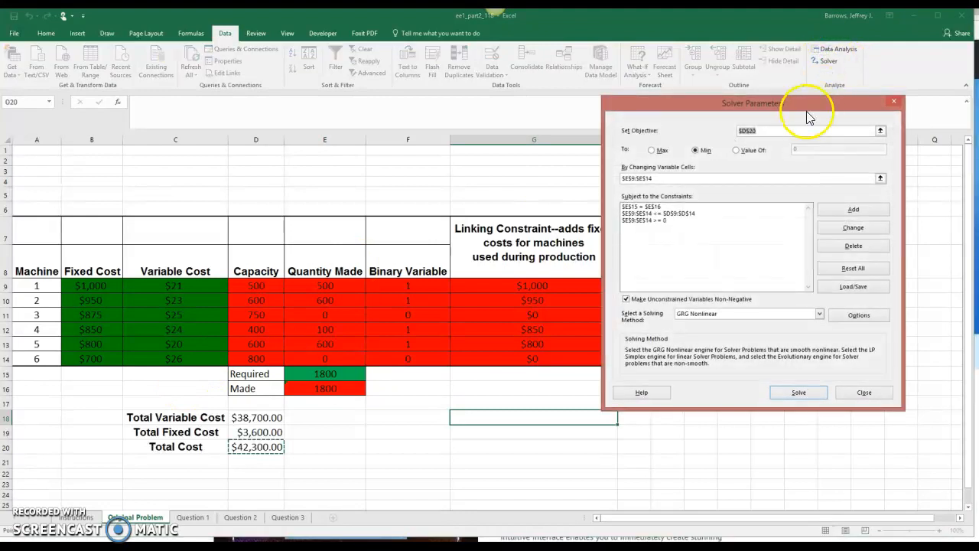
{"action": "left_click_drag", "start_coordinate": [786, 102], "coordinate": [817, 130]}
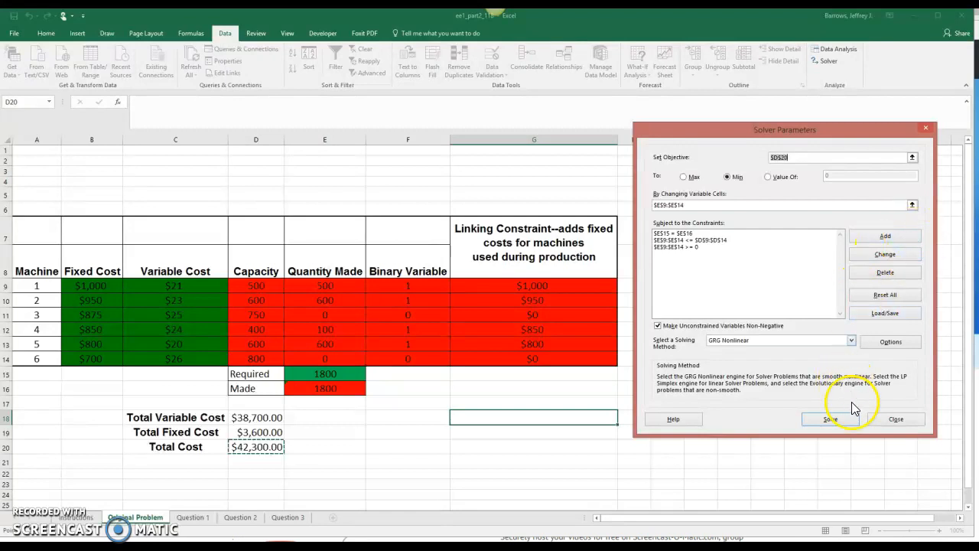
{"action": "left_click", "coordinate": [896, 418]}
Step: Set the Quantity Made of all six machines, cells E9 to E14, to 0
{"action": "left_click", "coordinate": [295, 283]}
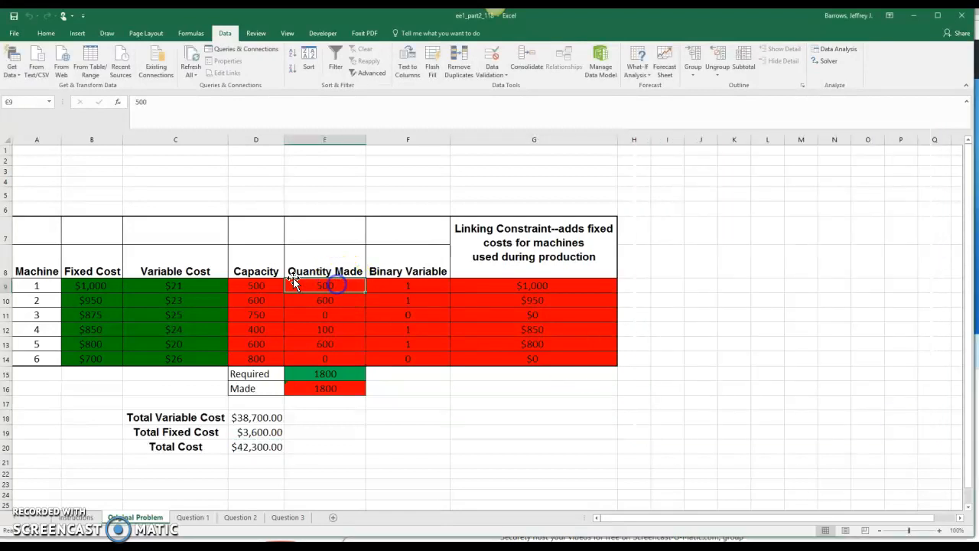
{"action": "type", "text": "0"}
{"action": "key", "text": "Return"}
{"action": "type", "text": "0"}
{"action": "key", "text": "Return"}
{"action": "key", "text": "Return"}
{"action": "type", "text": "0"}
{"action": "key", "text": "Return"}
{"action": "type", "text": "0"}
{"action": "key", "text": "Return"}
{"action": "type", "text": "0"}
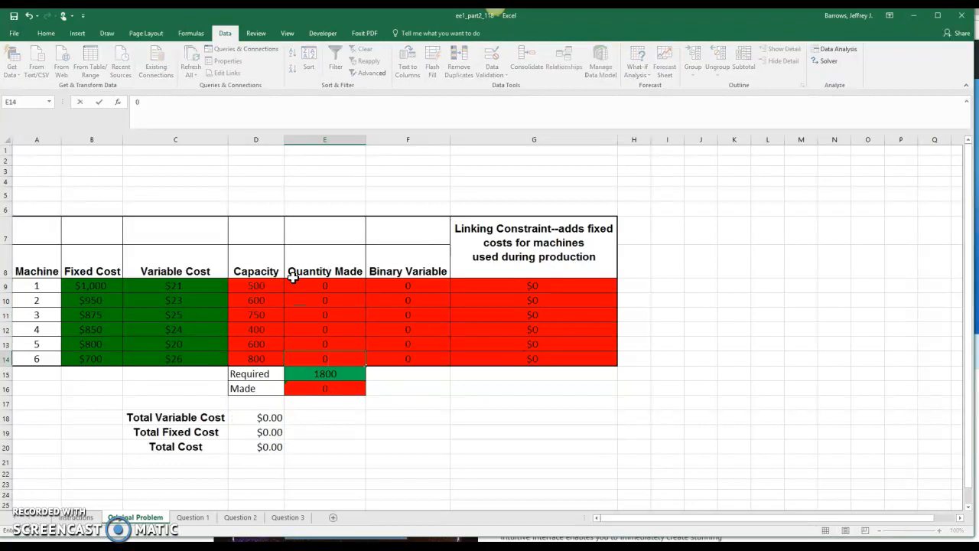
{"action": "left_click", "coordinate": [466, 446]}
{"action": "left_click", "coordinate": [478, 442]}
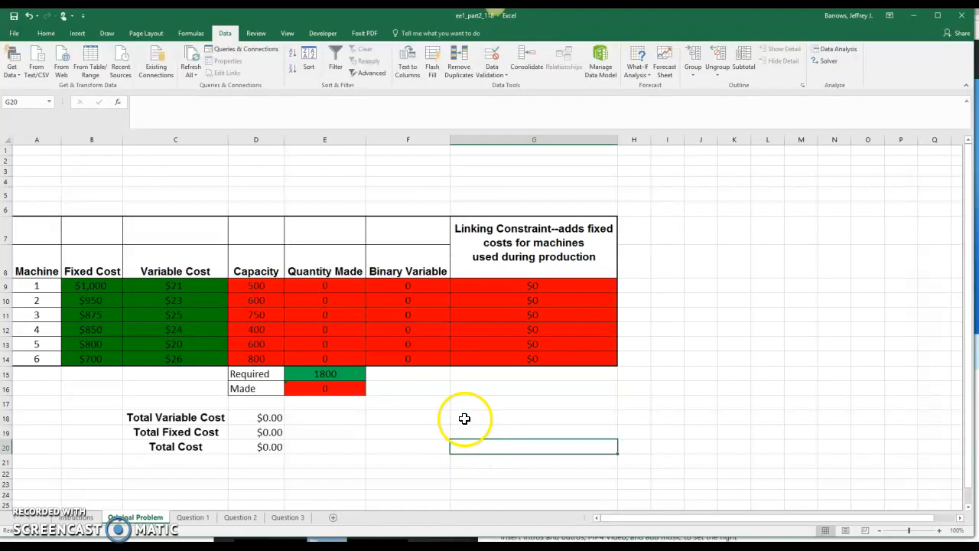
Step: Reset all Solver options and cell selections for the Original Problem model
{"action": "left_click", "coordinate": [827, 61]}
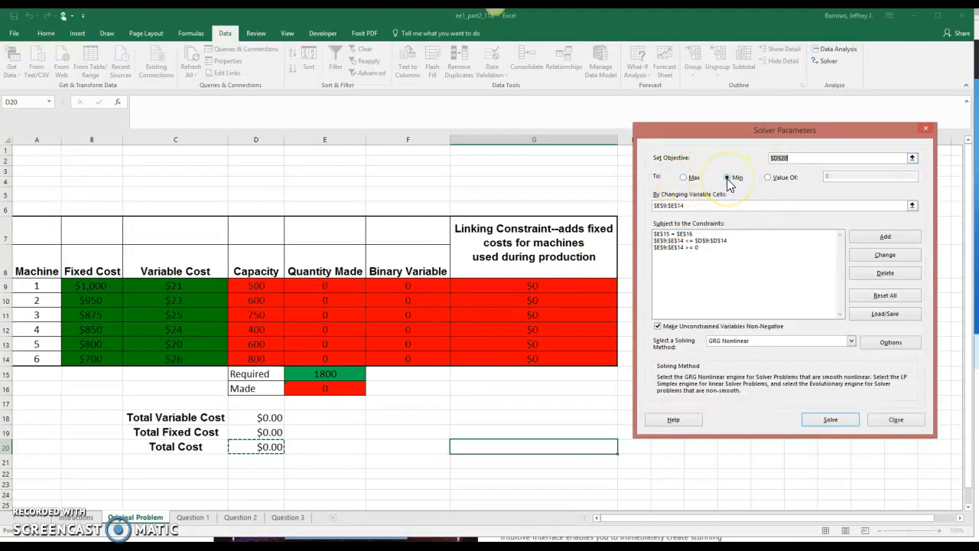
{"action": "left_click", "coordinate": [692, 206]}
{"action": "left_click", "coordinate": [656, 201]}
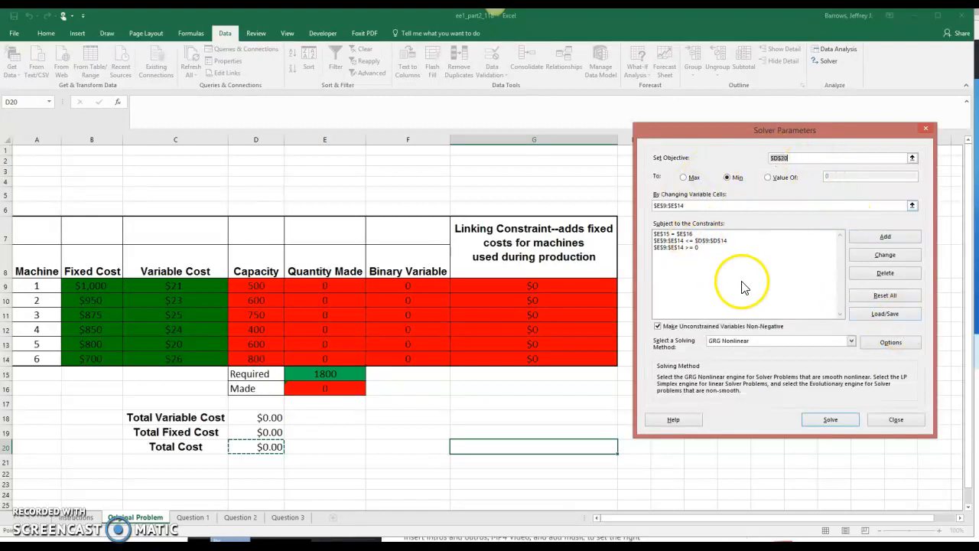
{"action": "left_click", "coordinate": [884, 295]}
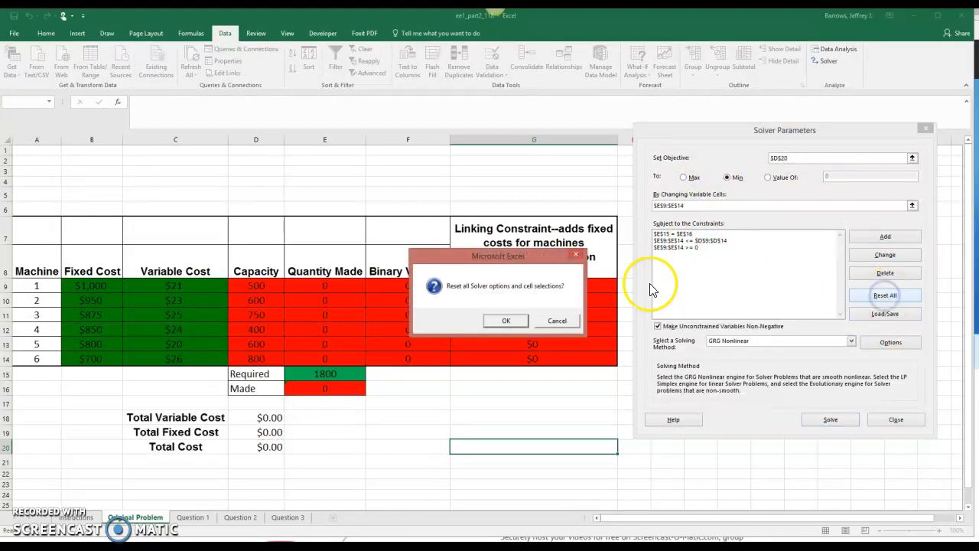
{"action": "left_click", "coordinate": [512, 318]}
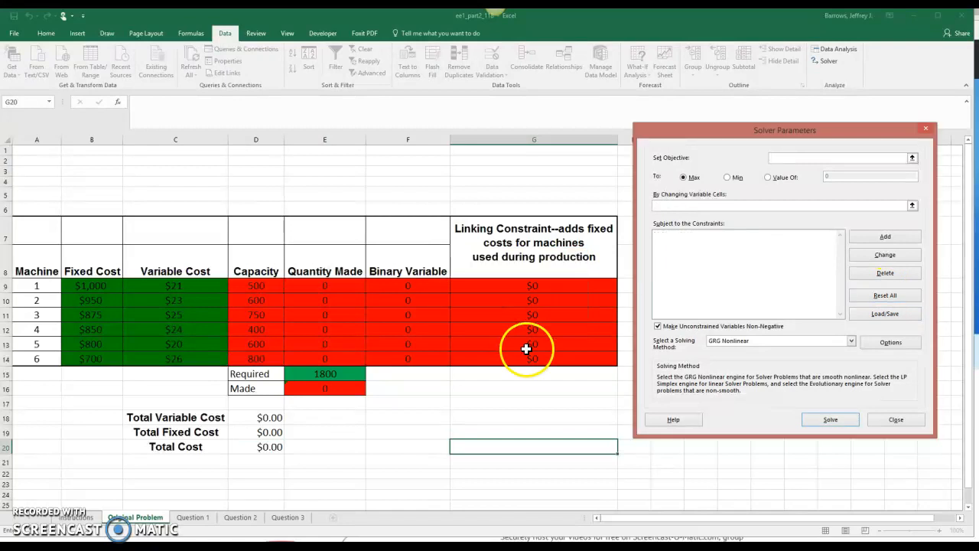
Step: Set the Solver to minimize the Total Cost in D20 by changing the Quantity Made cells E9:E14
{"action": "left_click", "coordinate": [773, 159]}
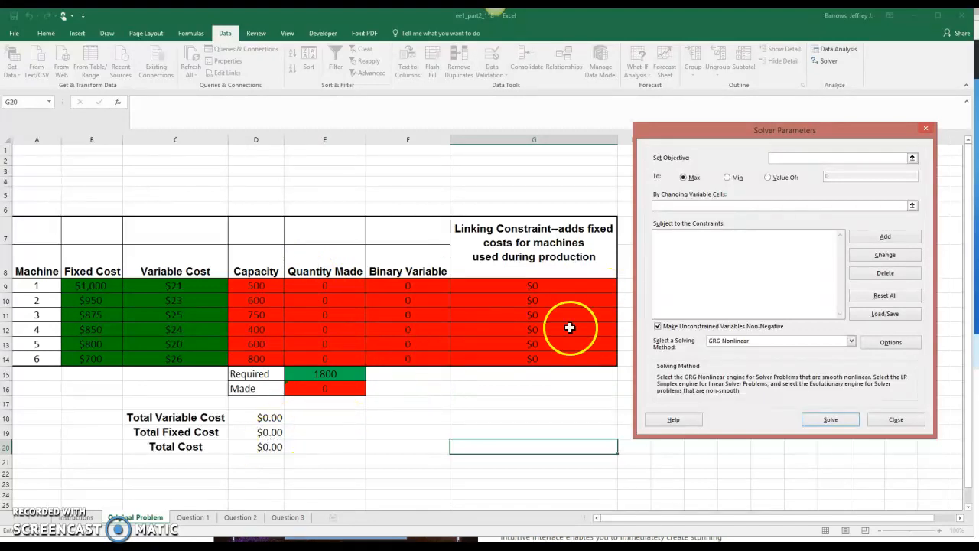
{"action": "left_click", "coordinate": [776, 159]}
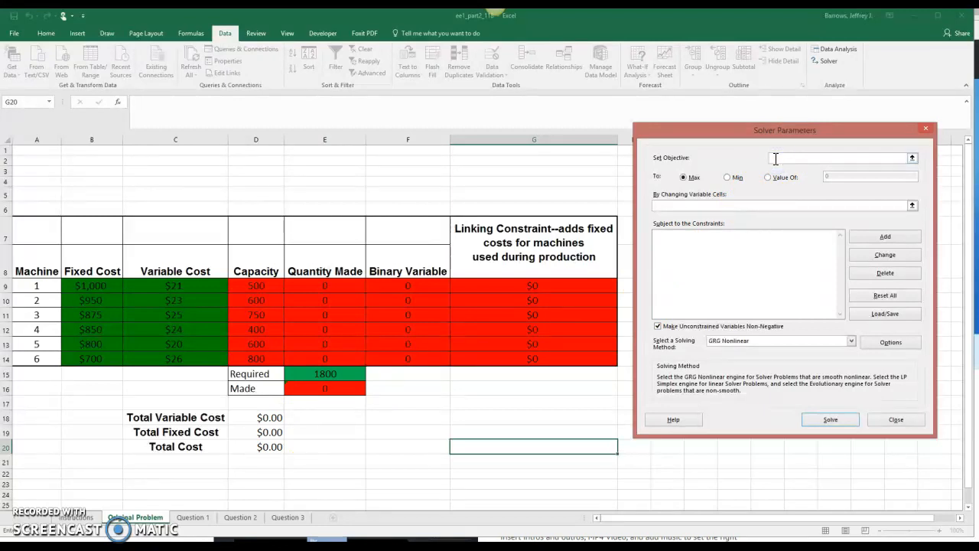
{"action": "left_click", "coordinate": [254, 446]}
{"action": "left_click", "coordinate": [728, 177]}
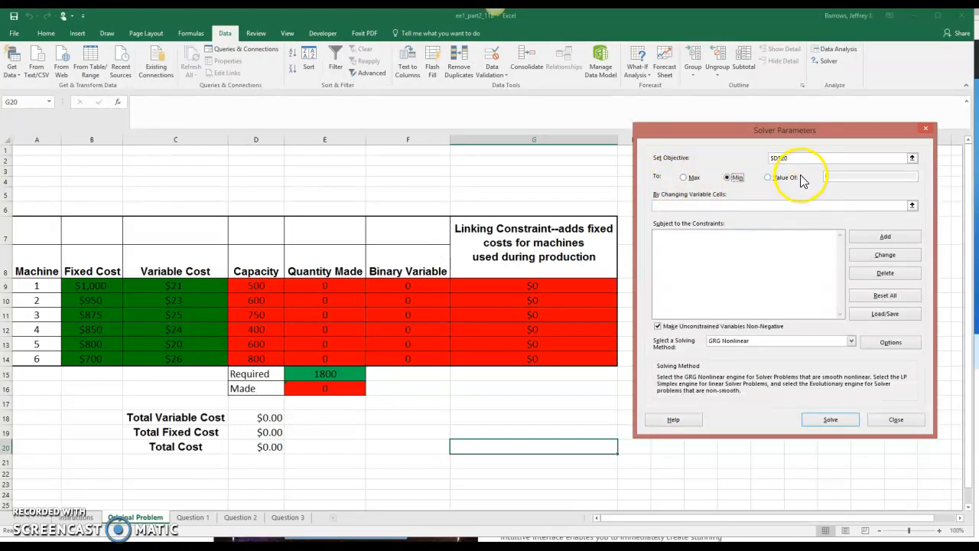
{"action": "left_click", "coordinate": [662, 205]}
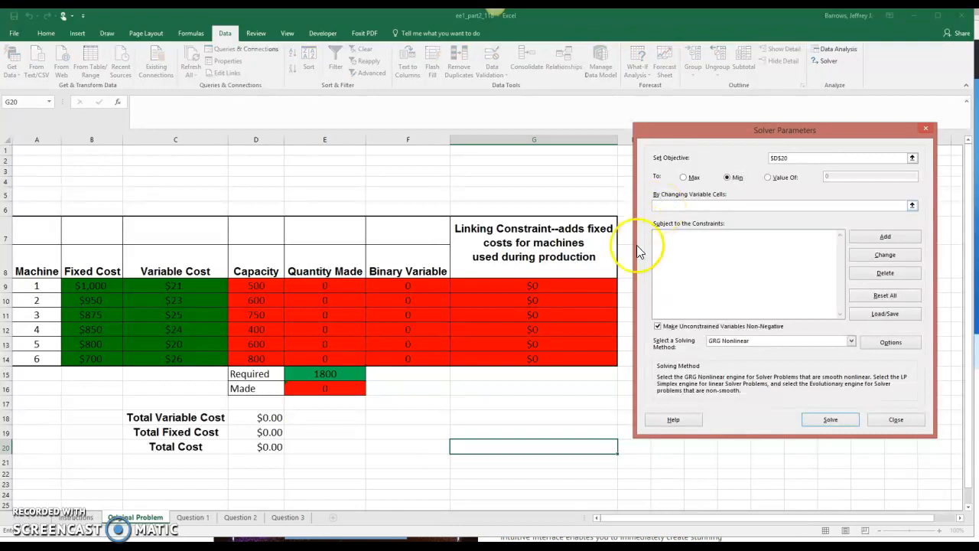
{"action": "left_click", "coordinate": [326, 282]}
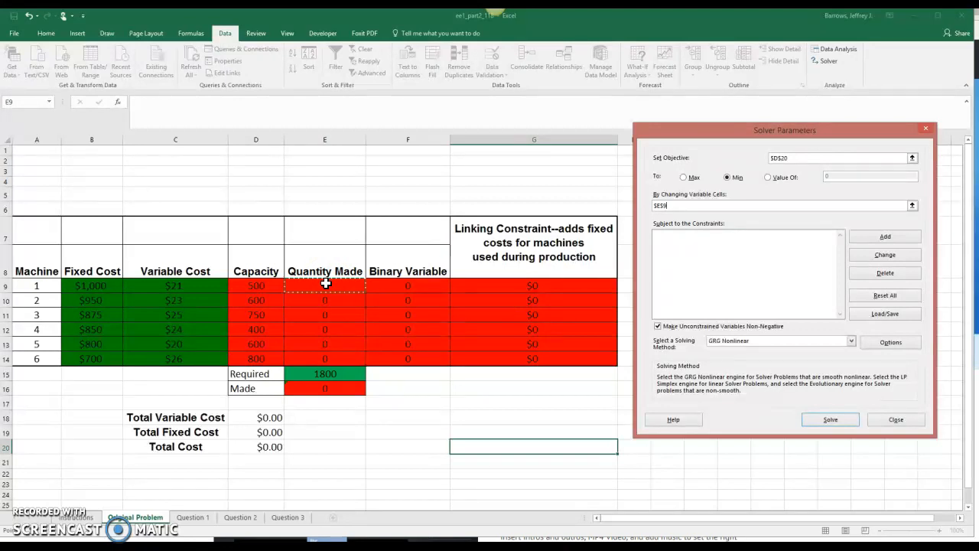
{"action": "left_click_drag", "start_coordinate": [326, 282], "coordinate": [327, 355]}
Step: Add a Solver constraint making the Made total in E16 equal to the Required quantity in E15
{"action": "left_click", "coordinate": [885, 237]}
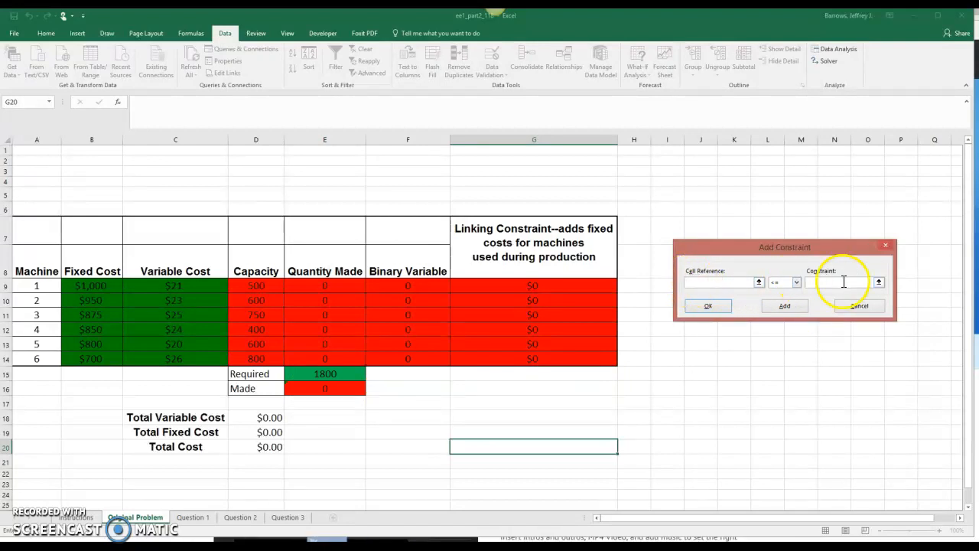
{"action": "left_click", "coordinate": [316, 387]}
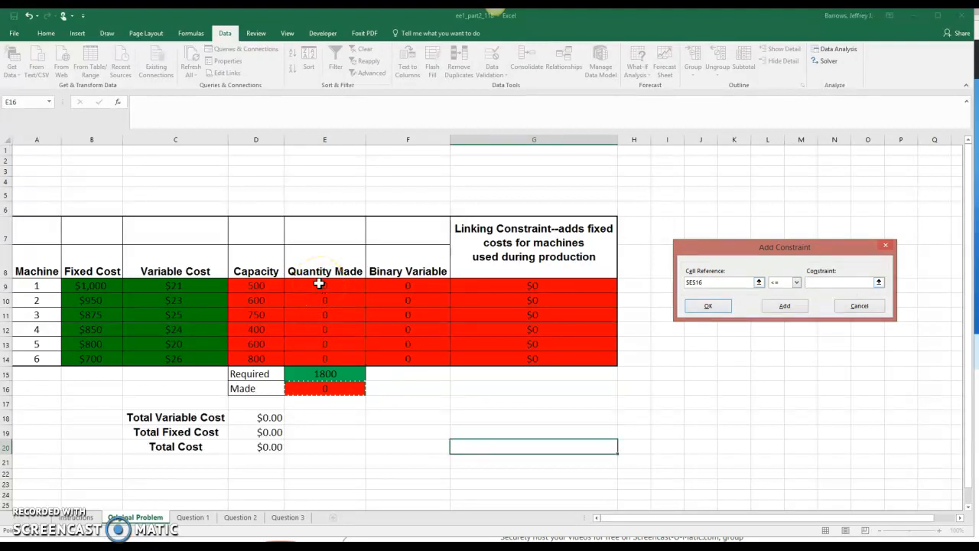
{"action": "left_click", "coordinate": [796, 282]}
{"action": "left_click", "coordinate": [782, 297]}
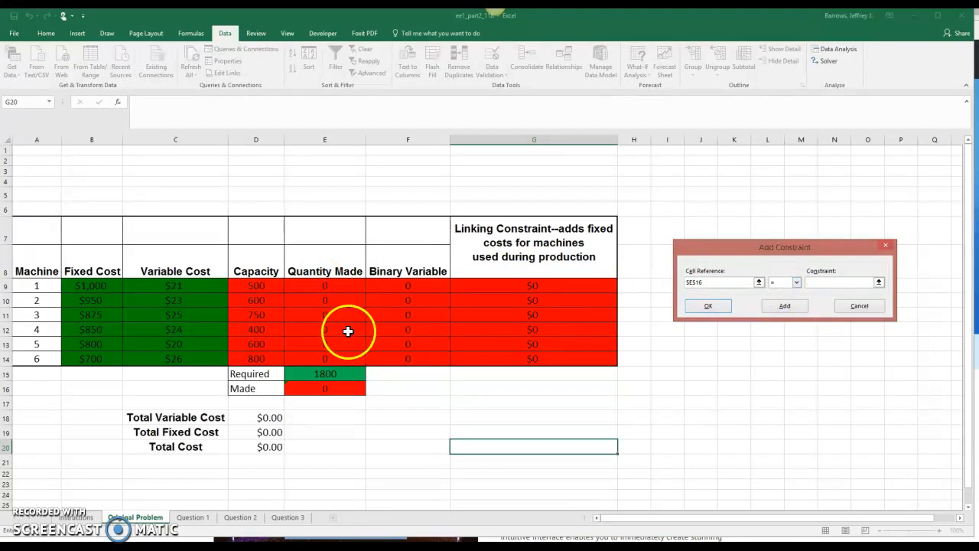
{"action": "left_click", "coordinate": [326, 374]}
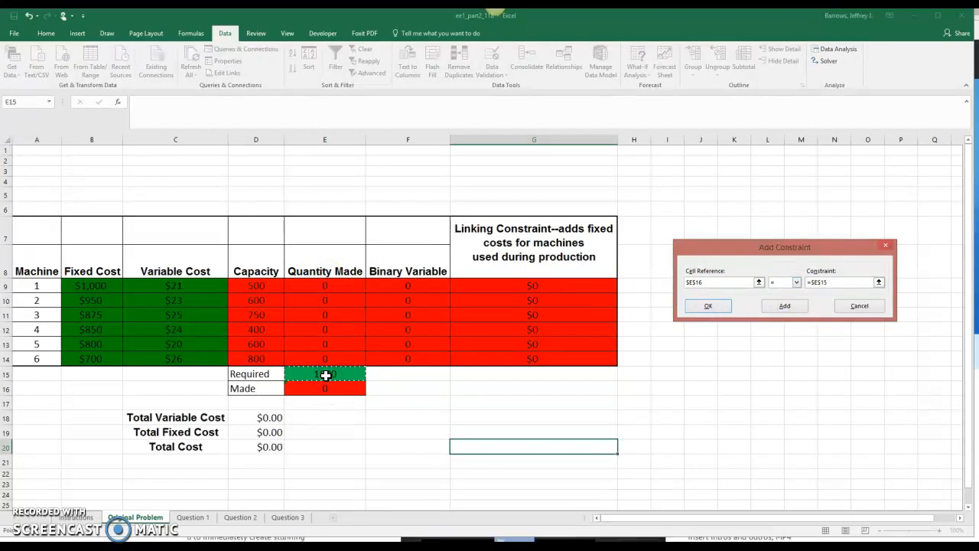
{"action": "left_click", "coordinate": [702, 307]}
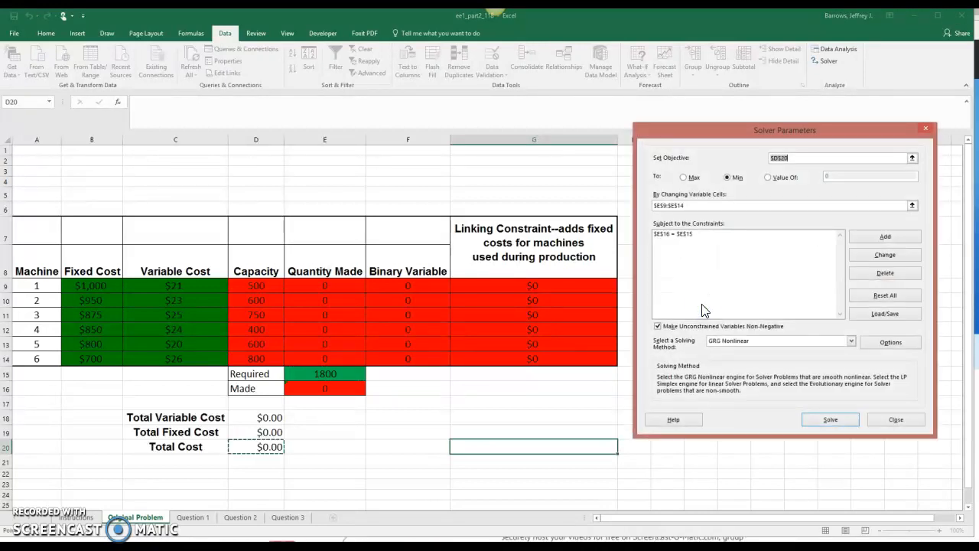
Step: Add a Solver constraint keeping the Quantity Made cells E9:E14 less than or equal to the Capacity cells D9:D14
{"action": "left_click", "coordinate": [885, 237]}
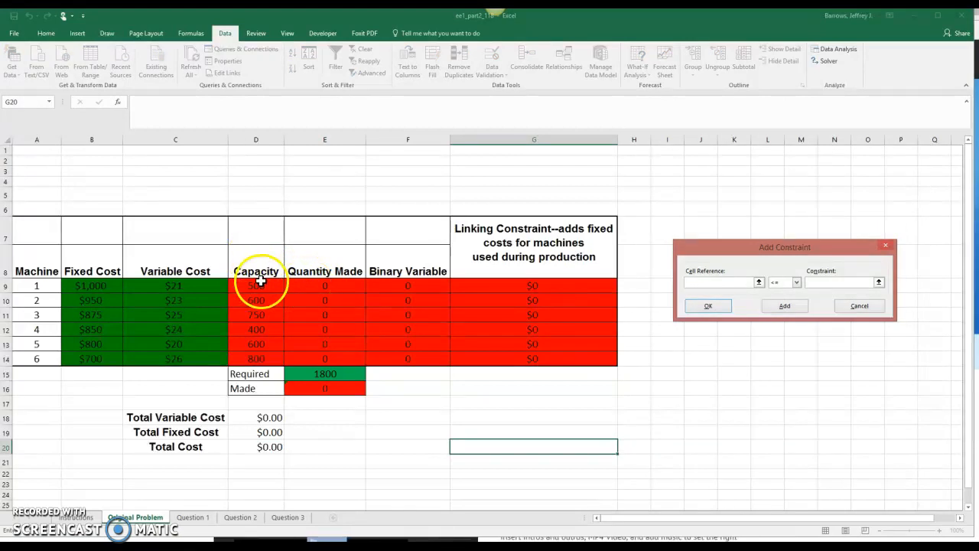
{"action": "left_click", "coordinate": [324, 292]}
{"action": "left_click_drag", "start_coordinate": [324, 291], "coordinate": [322, 357]}
{"action": "left_click", "coordinate": [815, 280]}
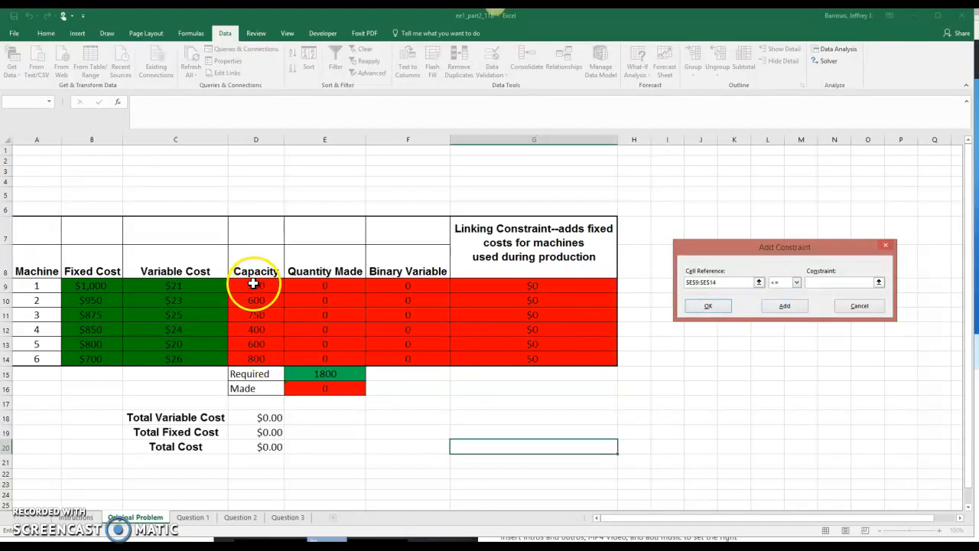
{"action": "left_click_drag", "start_coordinate": [253, 284], "coordinate": [255, 359]}
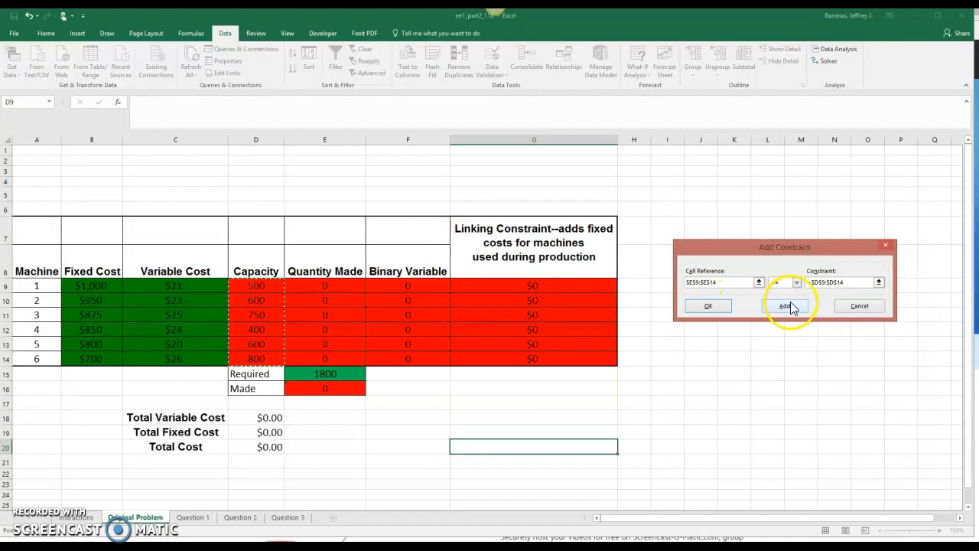
{"action": "left_click", "coordinate": [709, 307]}
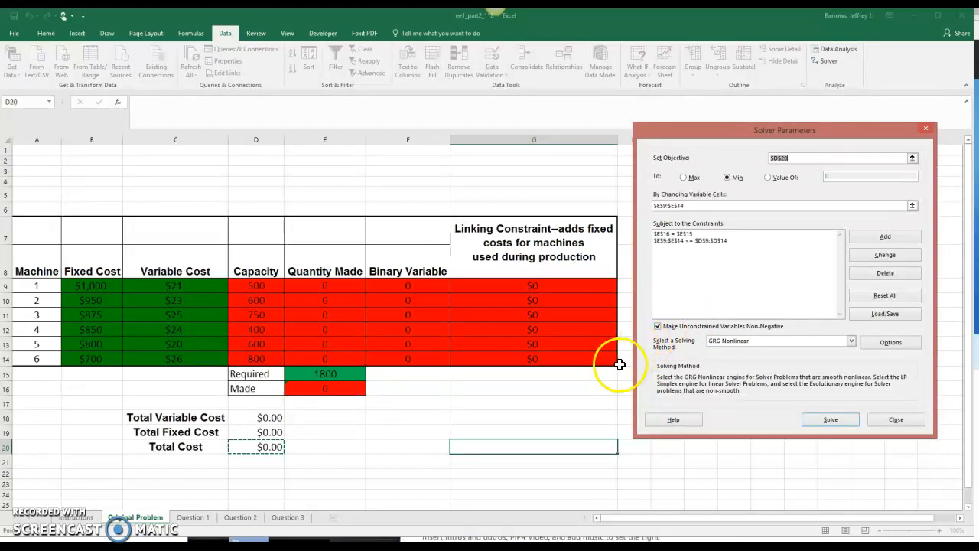
Step: Add a Solver constraint keeping the Quantity Made cells E9:E14 greater than or equal to 0
{"action": "left_click", "coordinate": [888, 237]}
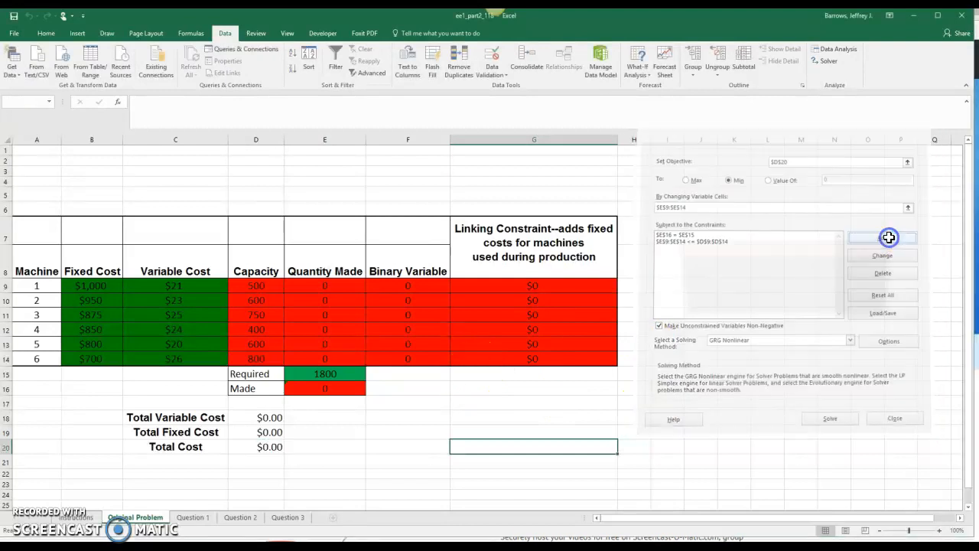
{"action": "left_click", "coordinate": [318, 285]}
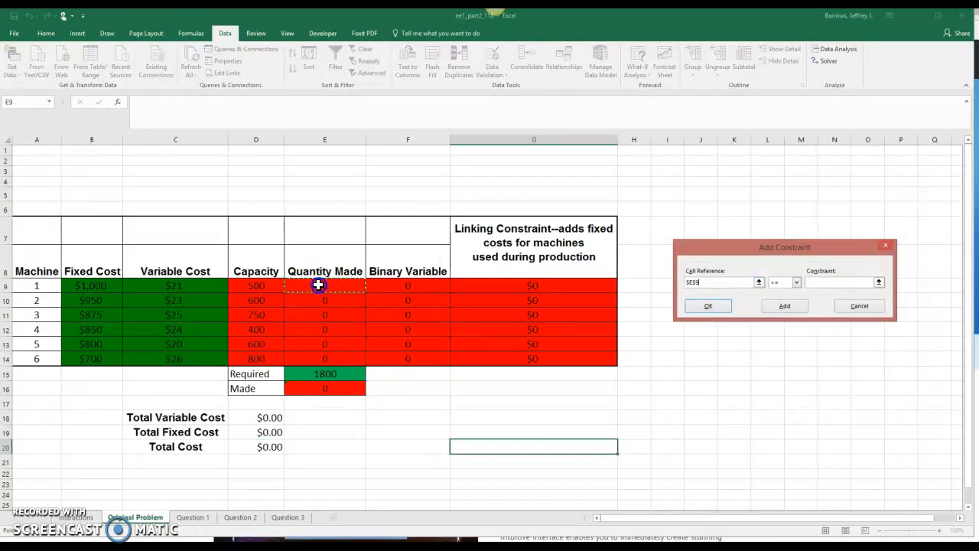
{"action": "left_click_drag", "start_coordinate": [318, 284], "coordinate": [324, 358]}
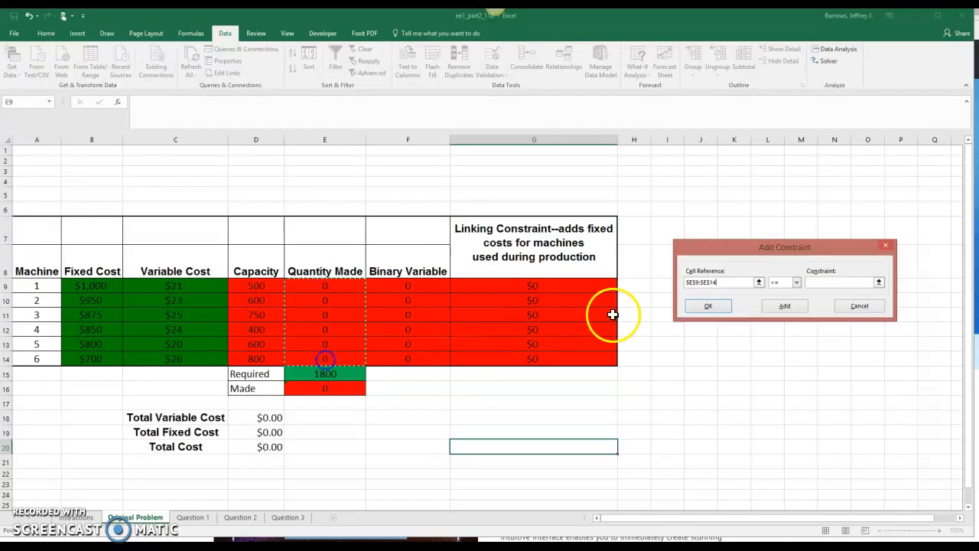
{"action": "left_click", "coordinate": [797, 283]}
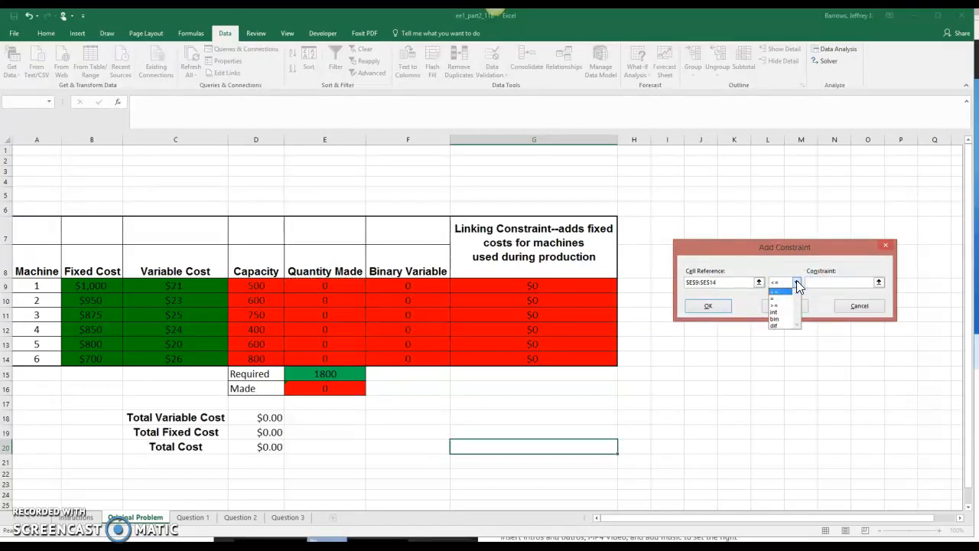
{"action": "left_click", "coordinate": [787, 305]}
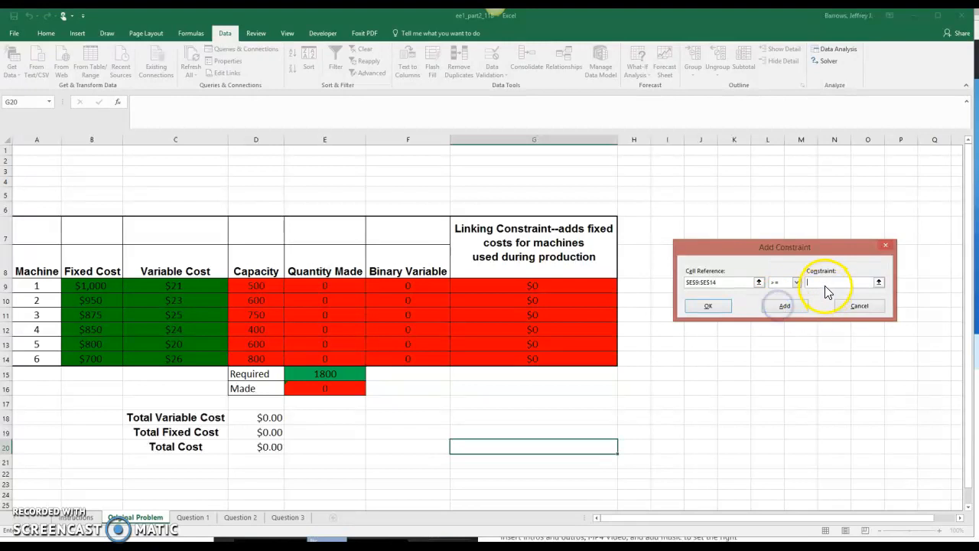
{"action": "left_click", "coordinate": [825, 282]}
{"action": "type", "text": "0"}
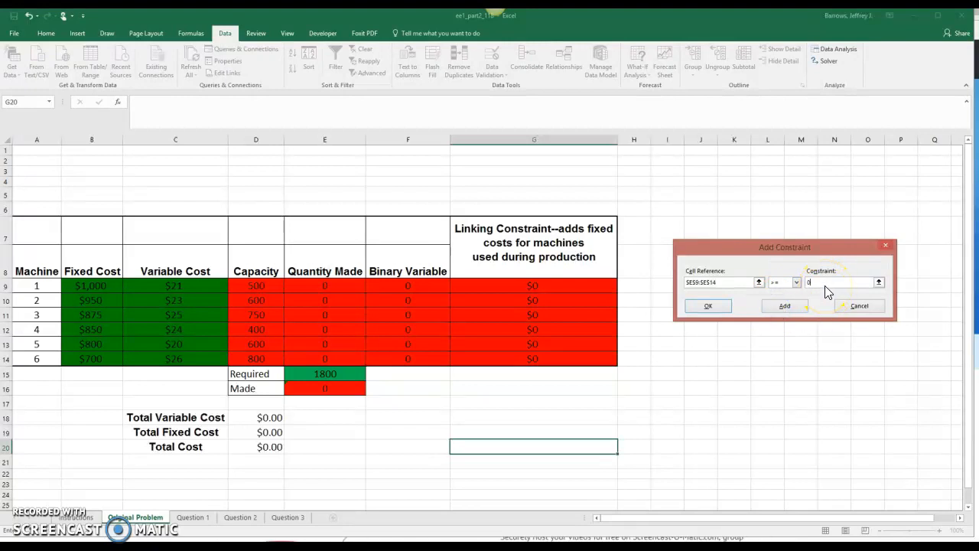
{"action": "left_click", "coordinate": [709, 307]}
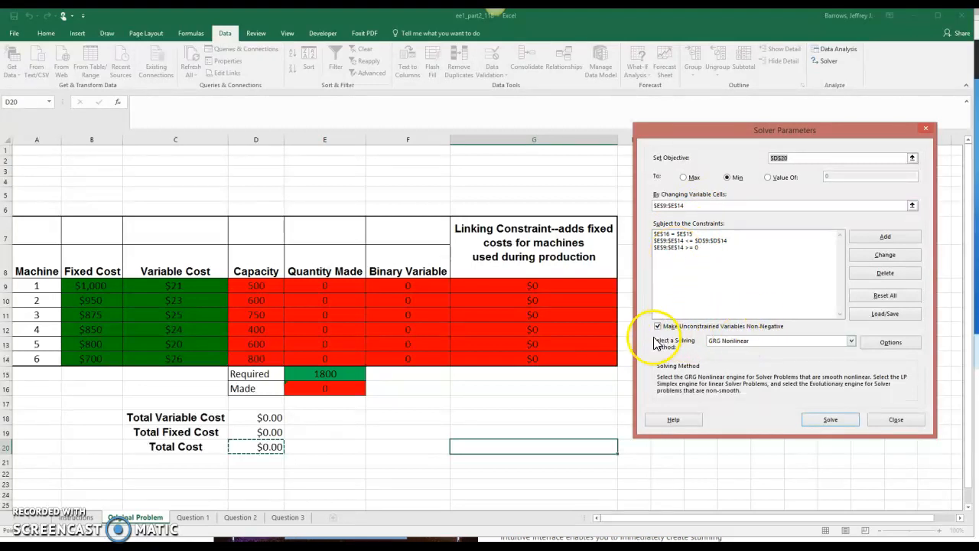
Step: Solve the model with the GRG Nonlinear method and keep the Solver solution
{"action": "left_click", "coordinate": [851, 342]}
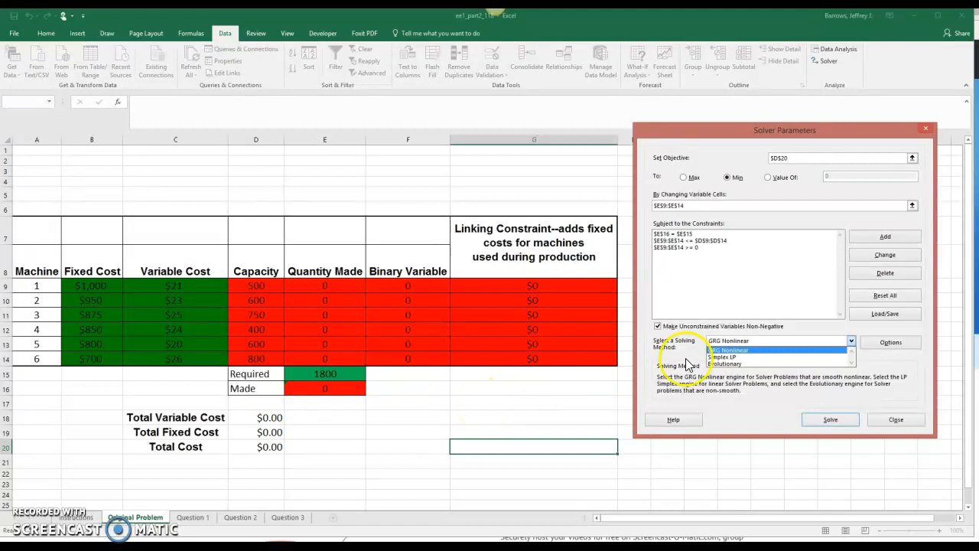
{"action": "left_click", "coordinate": [723, 350]}
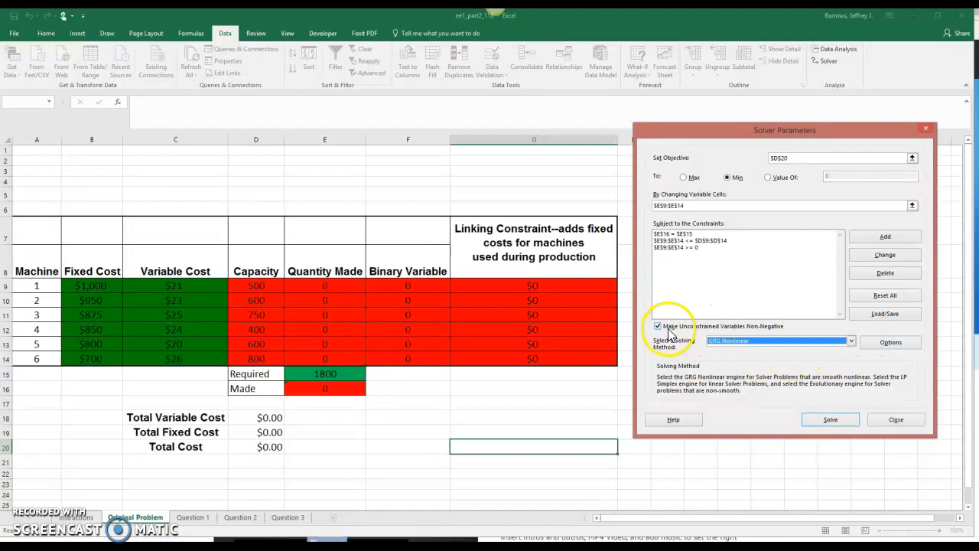
{"action": "left_click", "coordinate": [853, 342]}
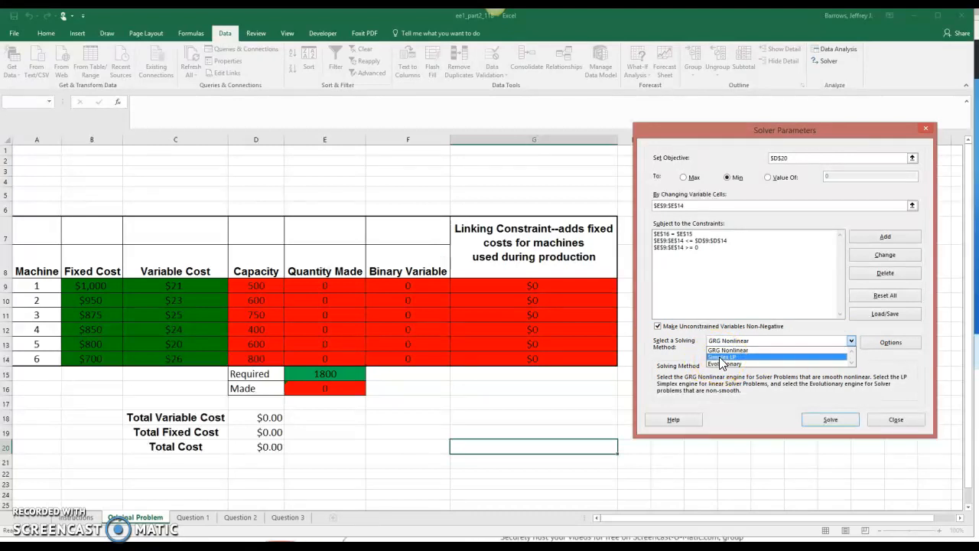
{"action": "left_click", "coordinate": [680, 360]}
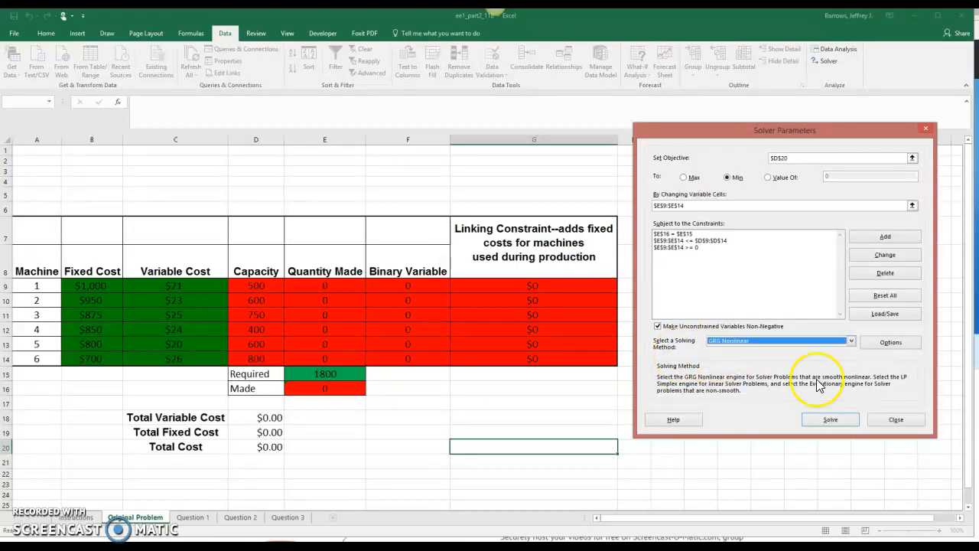
{"action": "left_click", "coordinate": [830, 419]}
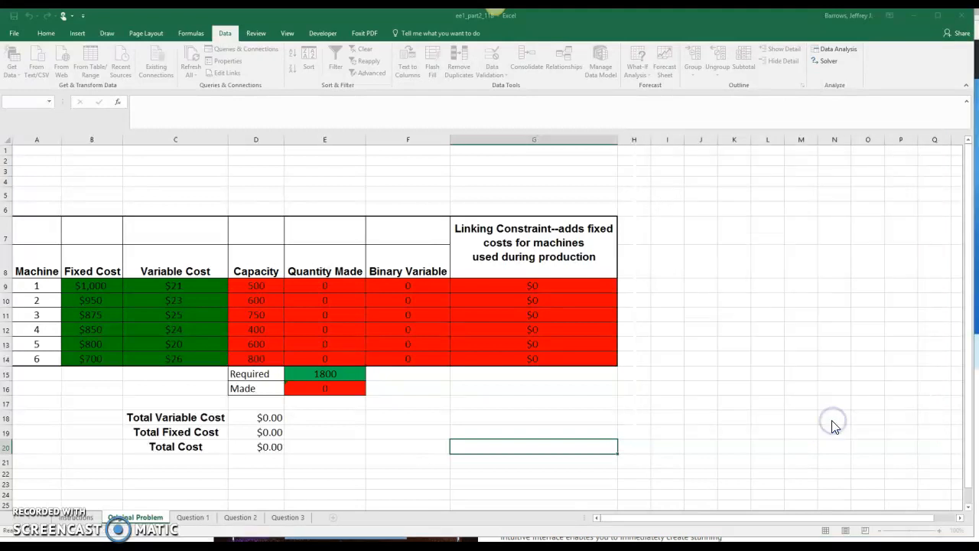
{"action": "left_click_drag", "start_coordinate": [425, 173], "coordinate": [756, 176]}
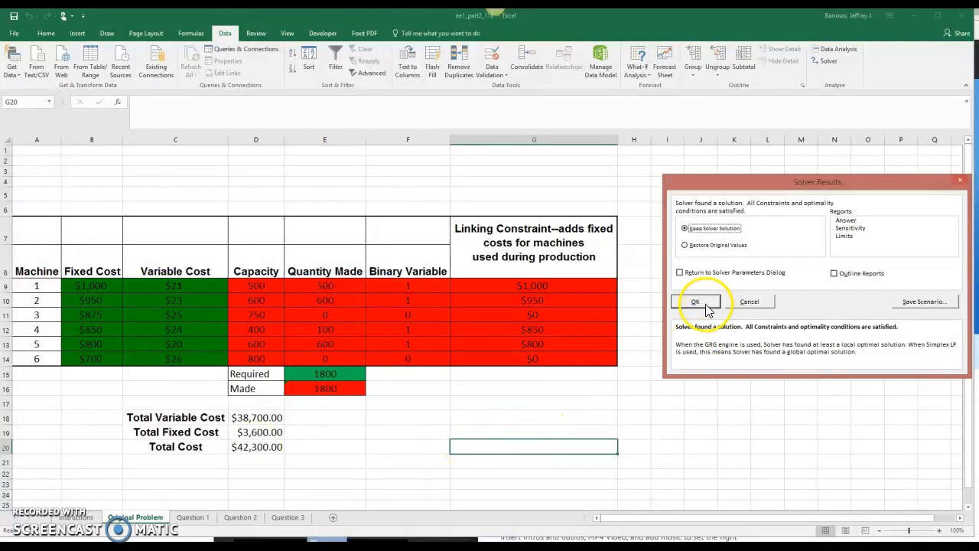
{"action": "left_click", "coordinate": [694, 302]}
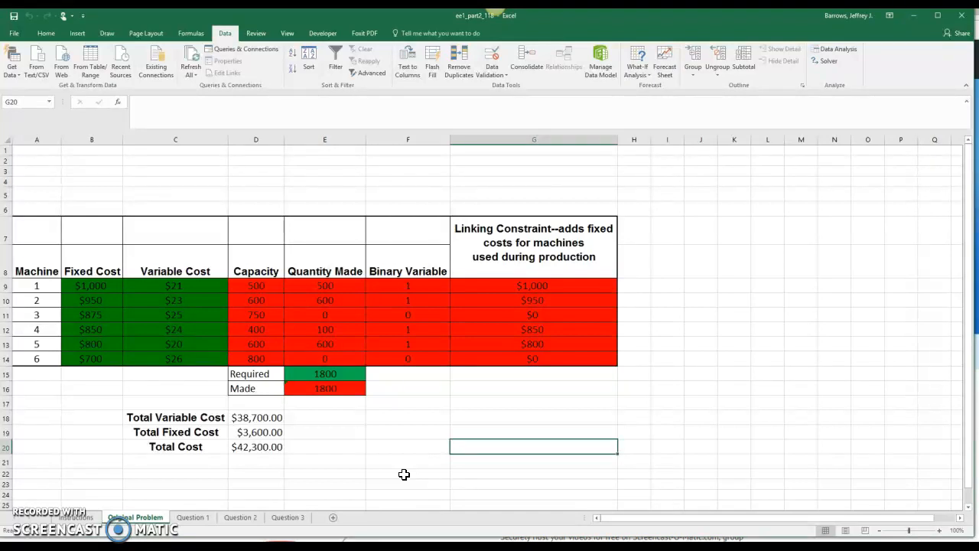
{"action": "key", "text": "alt+p"}
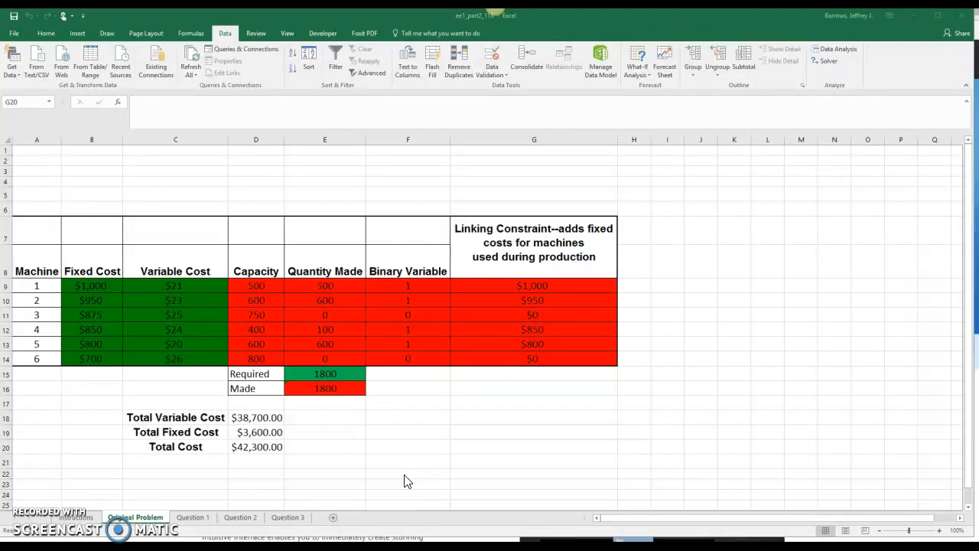
{"action": "left_click", "coordinate": [404, 475]}
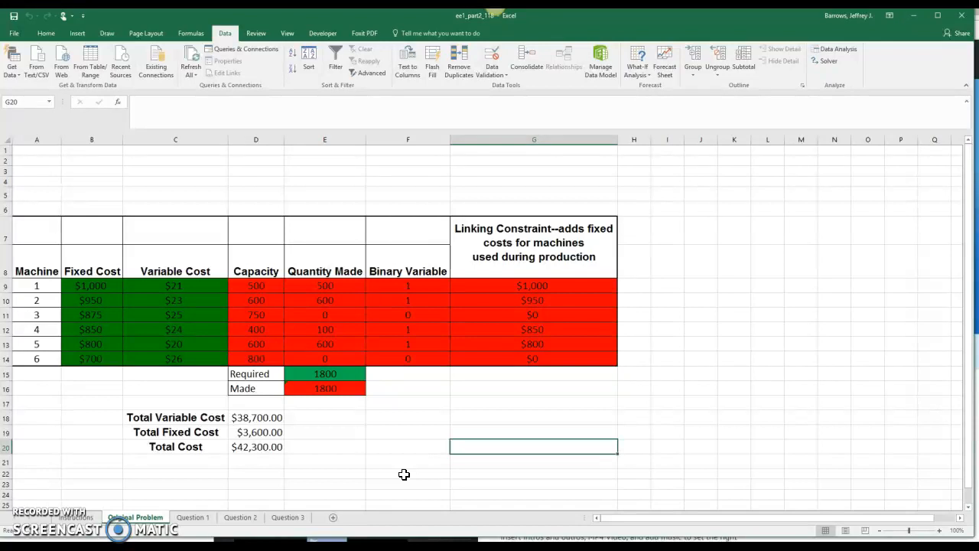